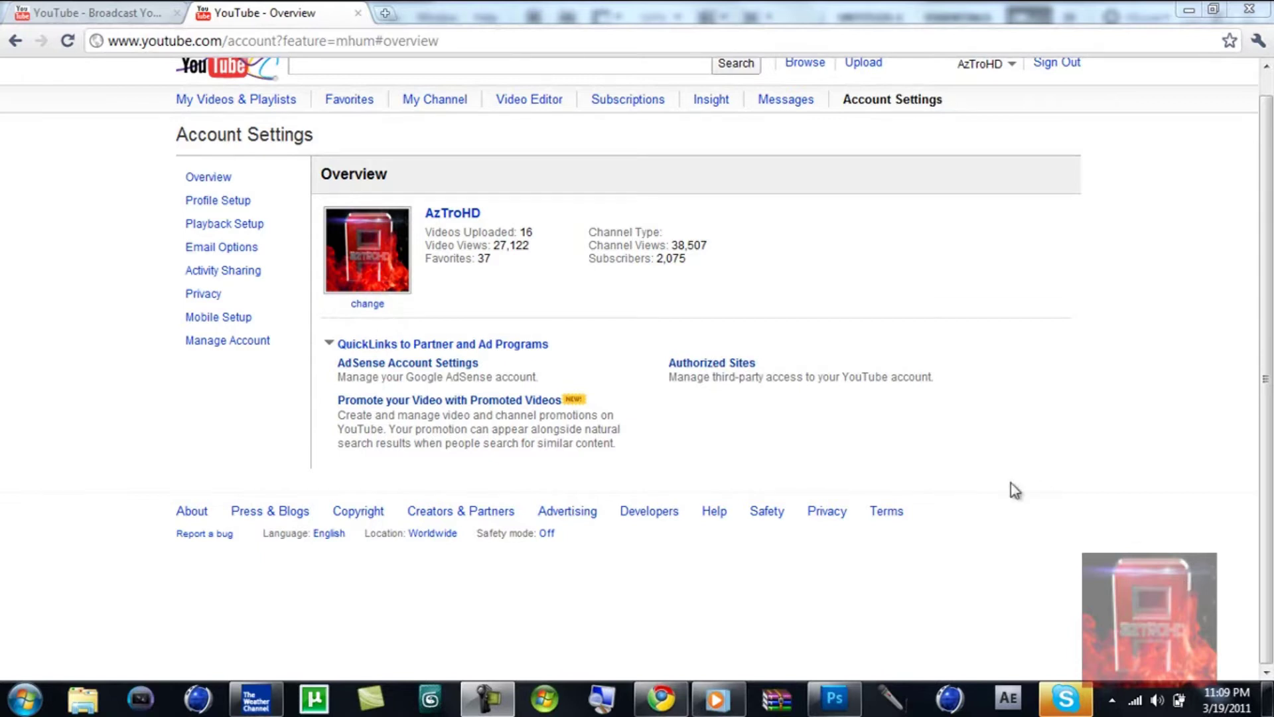
# Open the channel picture options and browse the PSD PACK 2 folder for an image
pyautogui.click(369, 305)
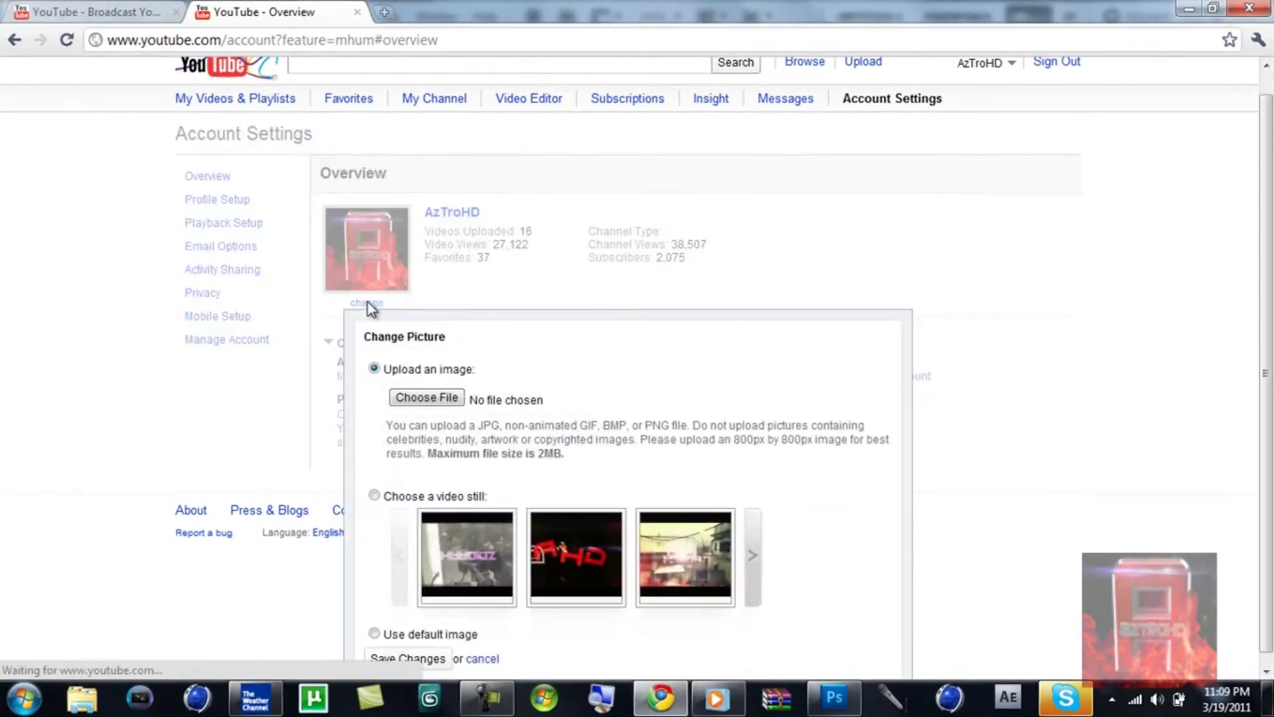
pyautogui.click(432, 398)
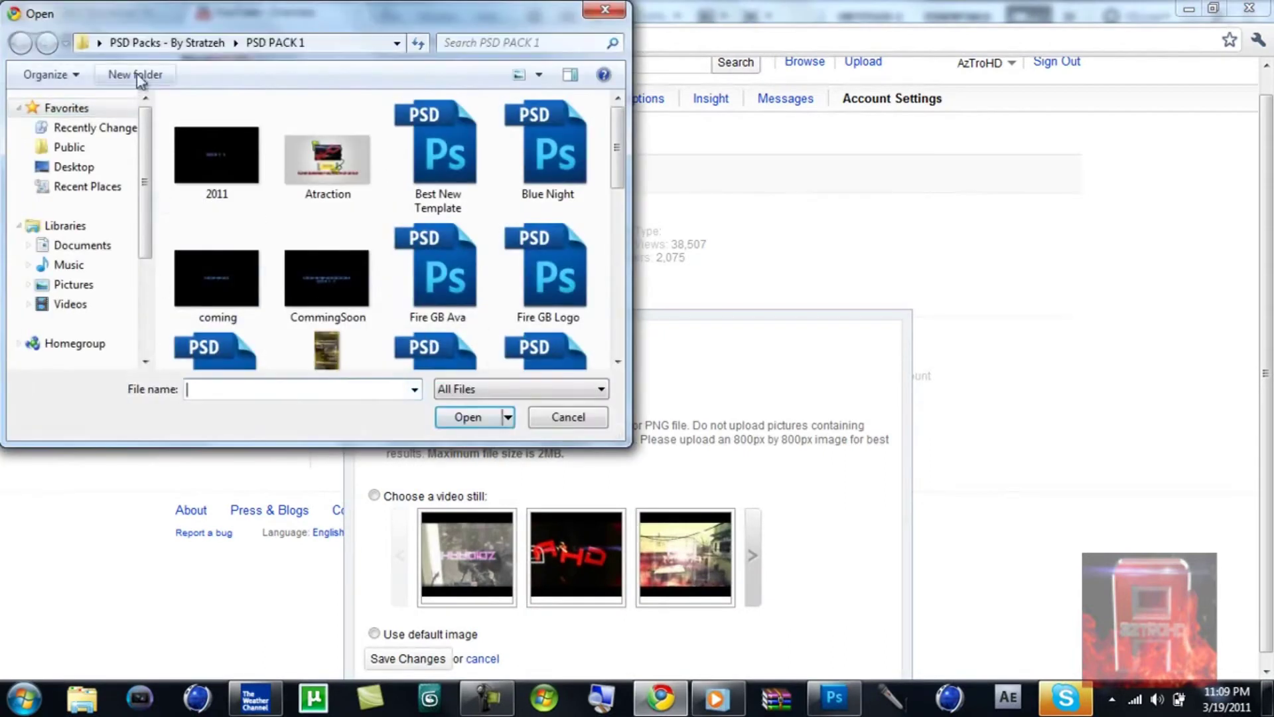
pyautogui.click(192, 42)
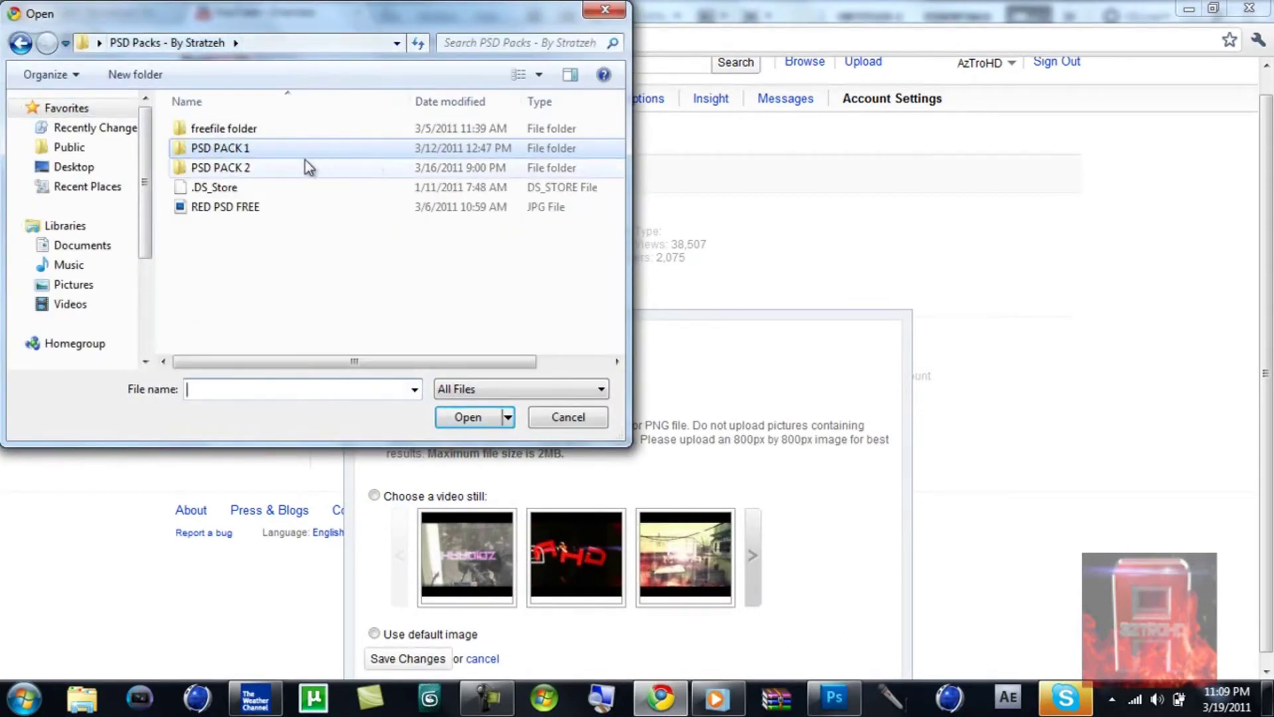
pyautogui.doubleClick(297, 172)
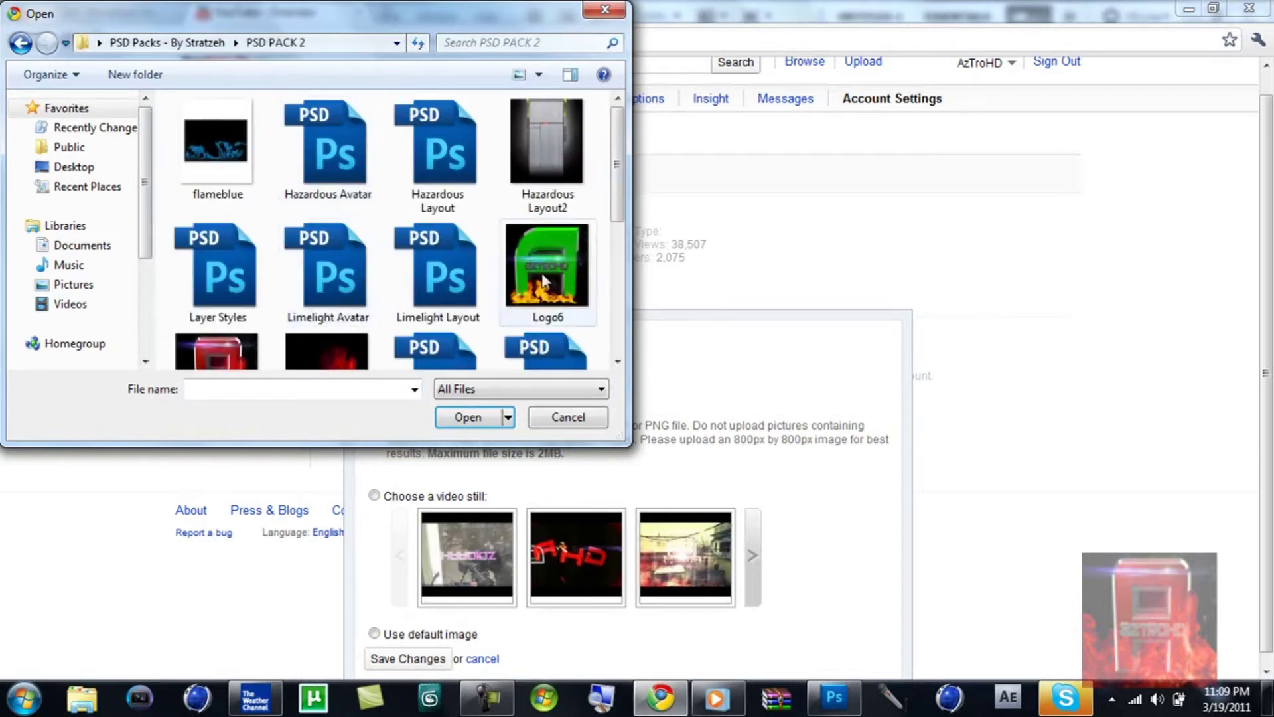
pyautogui.scroll(-3, 610, 249)
pyautogui.scroll(3, 627, 239)
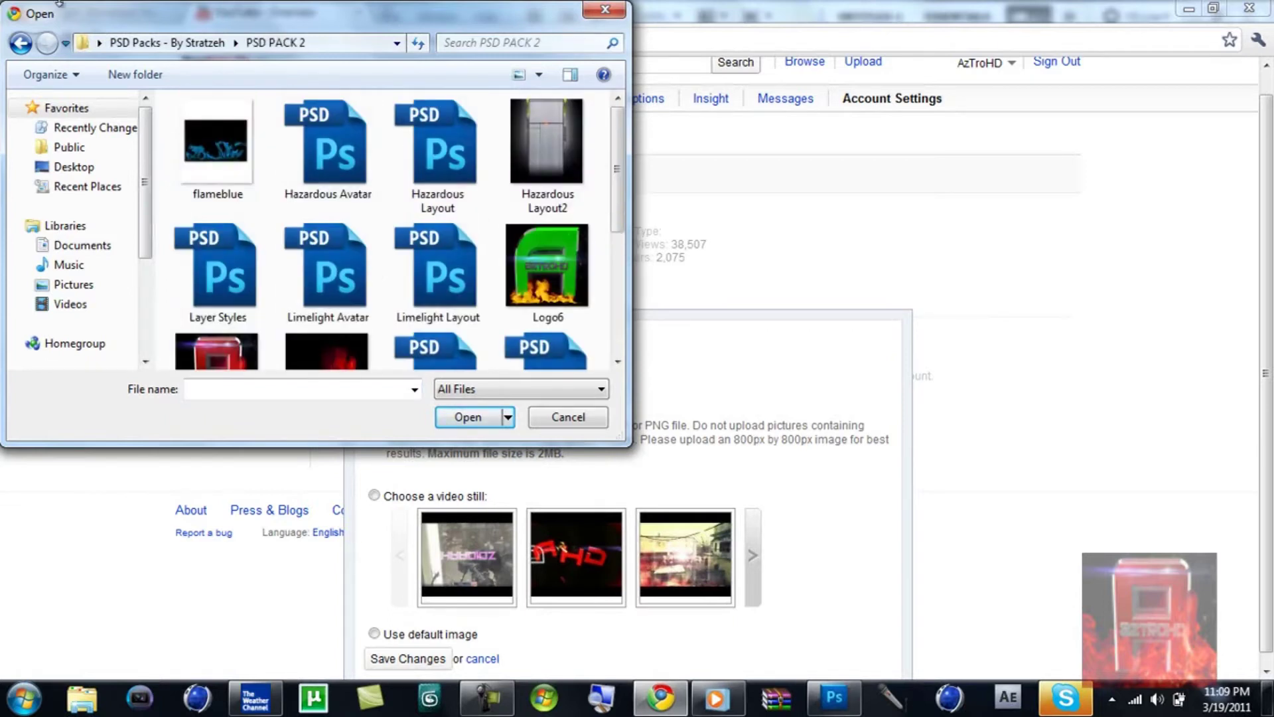
# Try logo3 from PSD PACK 1 as the channel picture, then discard the change
pyautogui.click(196, 43)
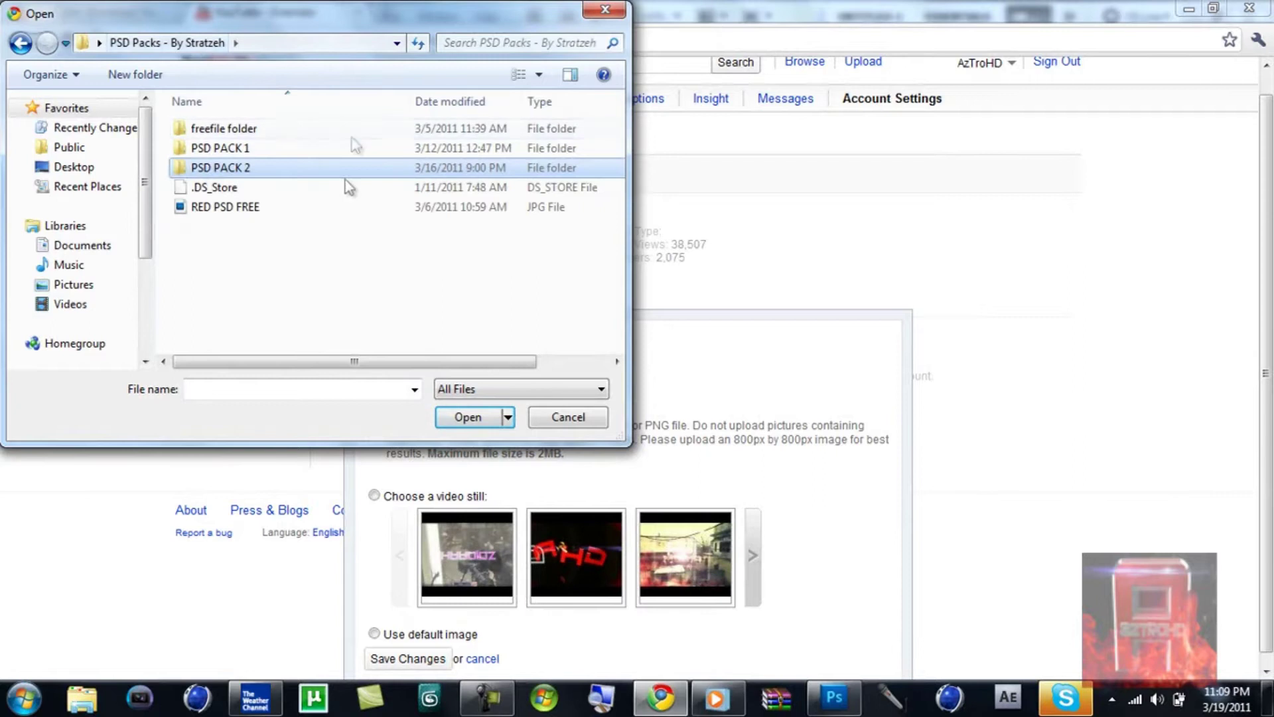
pyautogui.doubleClick(314, 149)
pyautogui.scroll(-5, 389, 232)
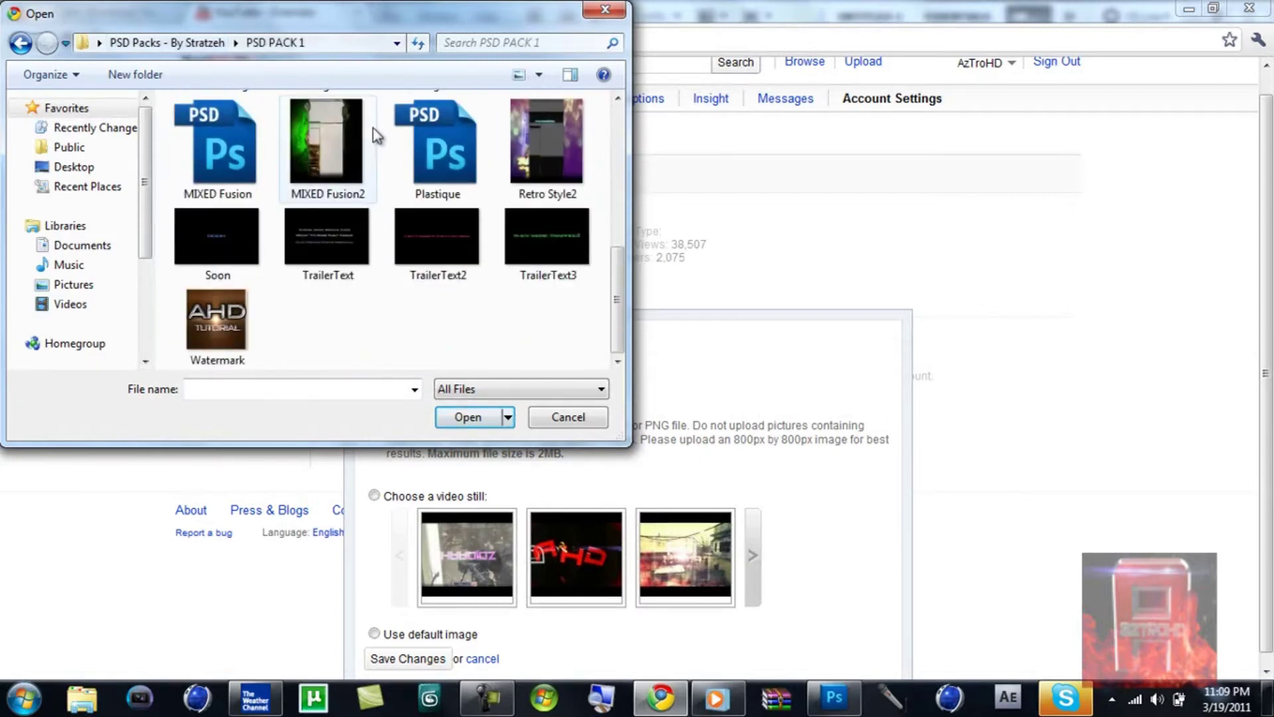
pyautogui.scroll(5, 377, 131)
pyautogui.scroll(-3, 375, 136)
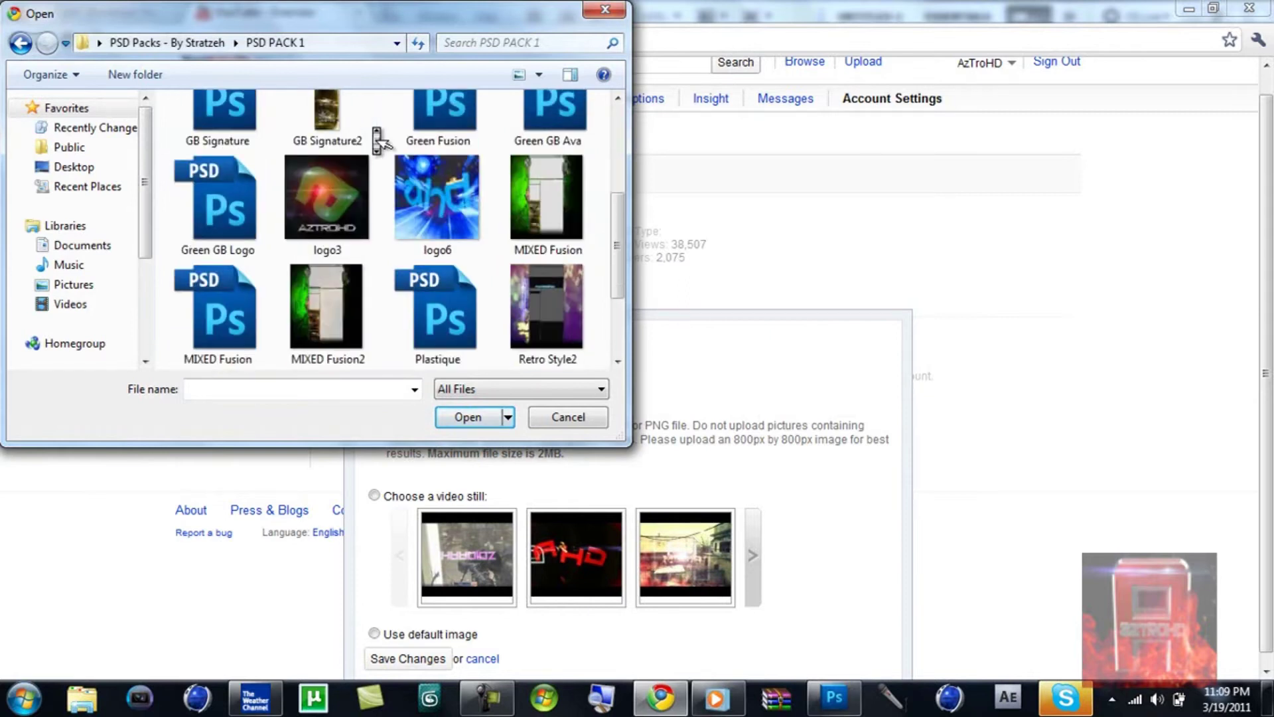
pyautogui.click(359, 173)
pyautogui.click(468, 417)
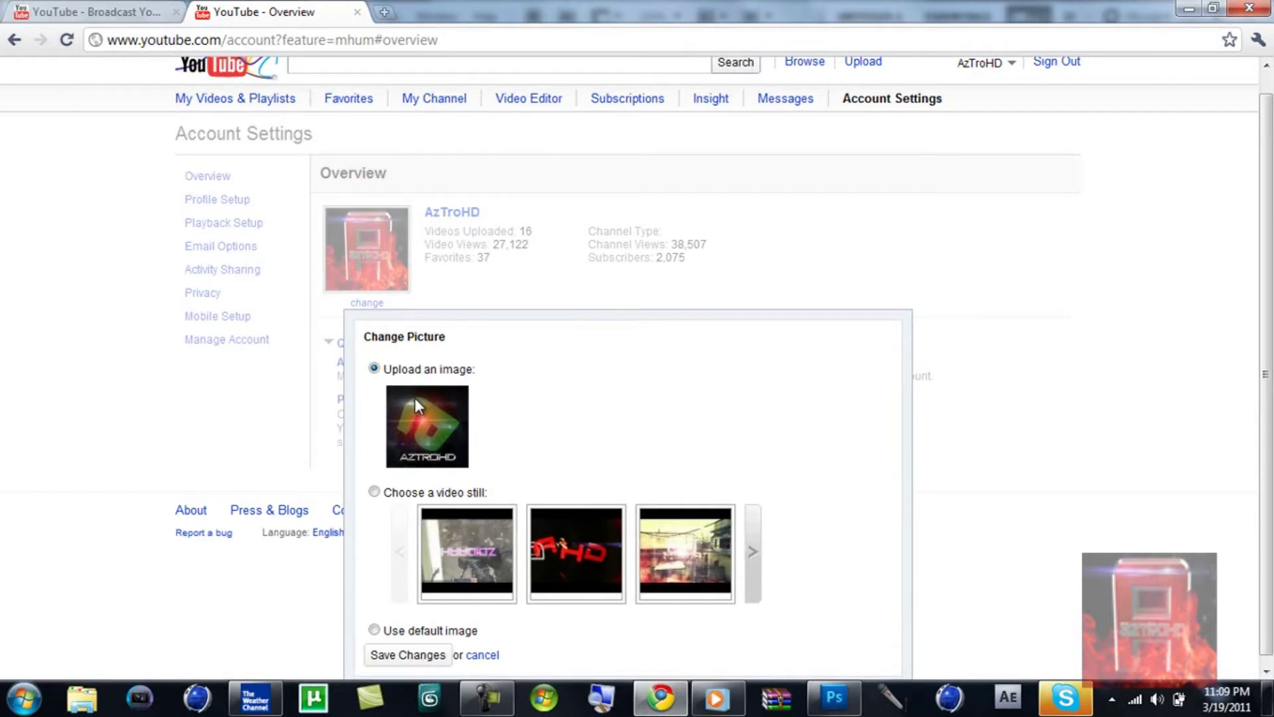
pyautogui.click(482, 655)
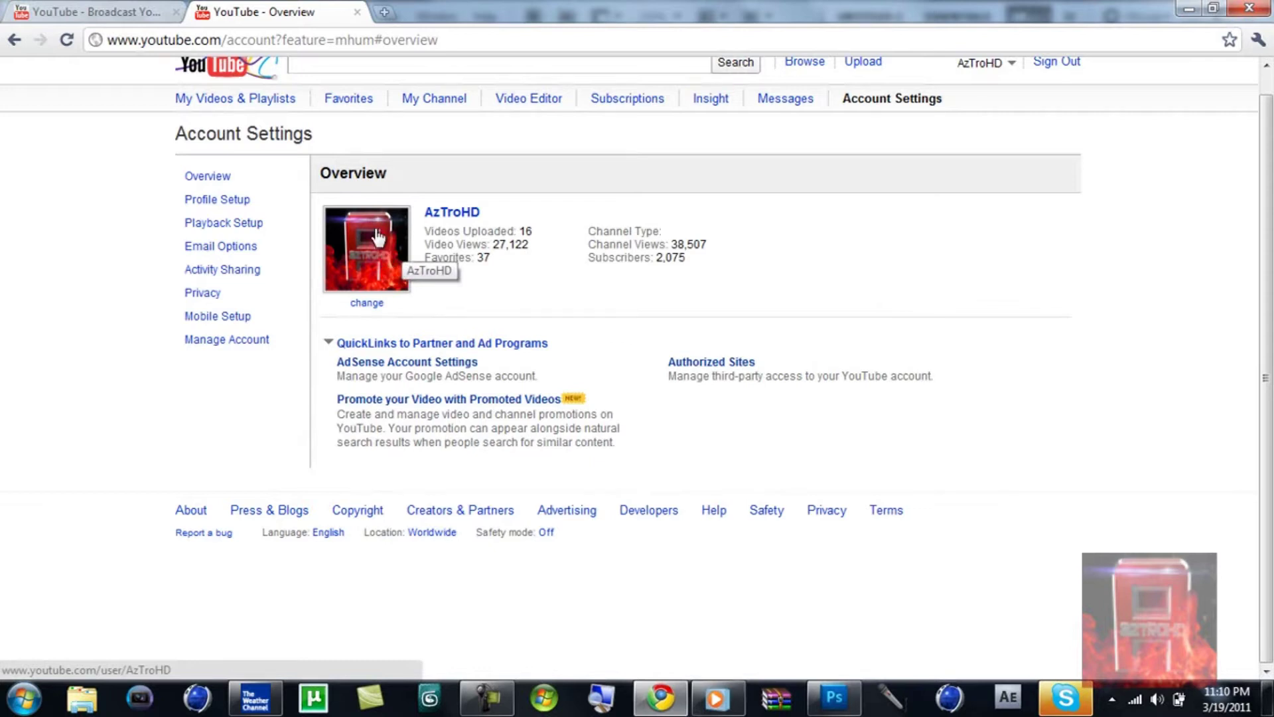
pyautogui.click(831, 691)
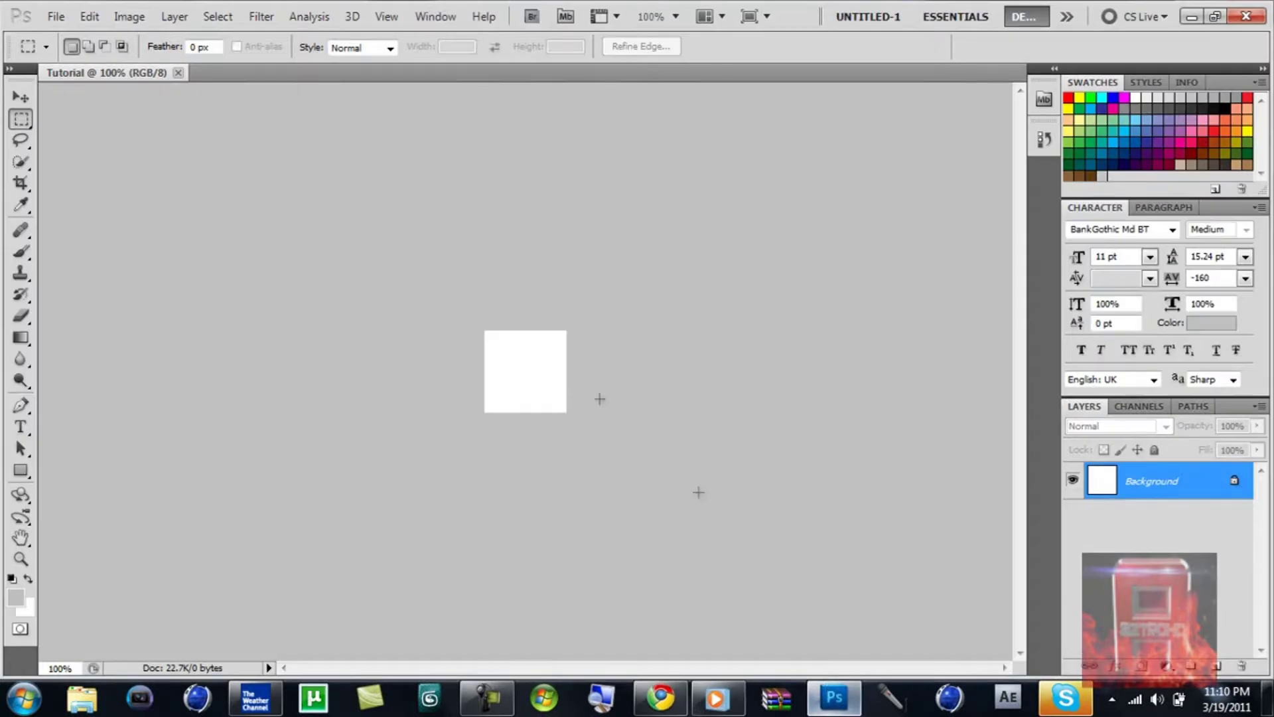
# Start a Save As of the Tutorial document in Photoshop, then cancel without saving
pyautogui.click(55, 16)
pyautogui.click(52, 16)
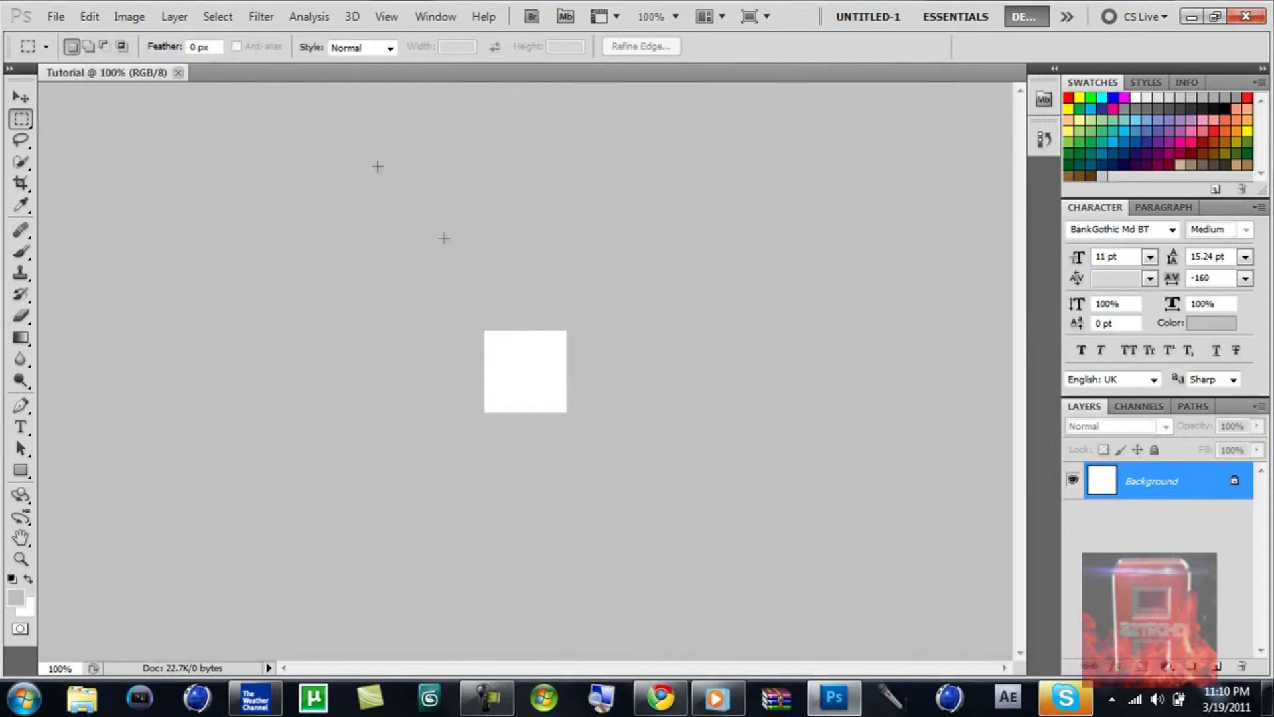
pyautogui.click(56, 17)
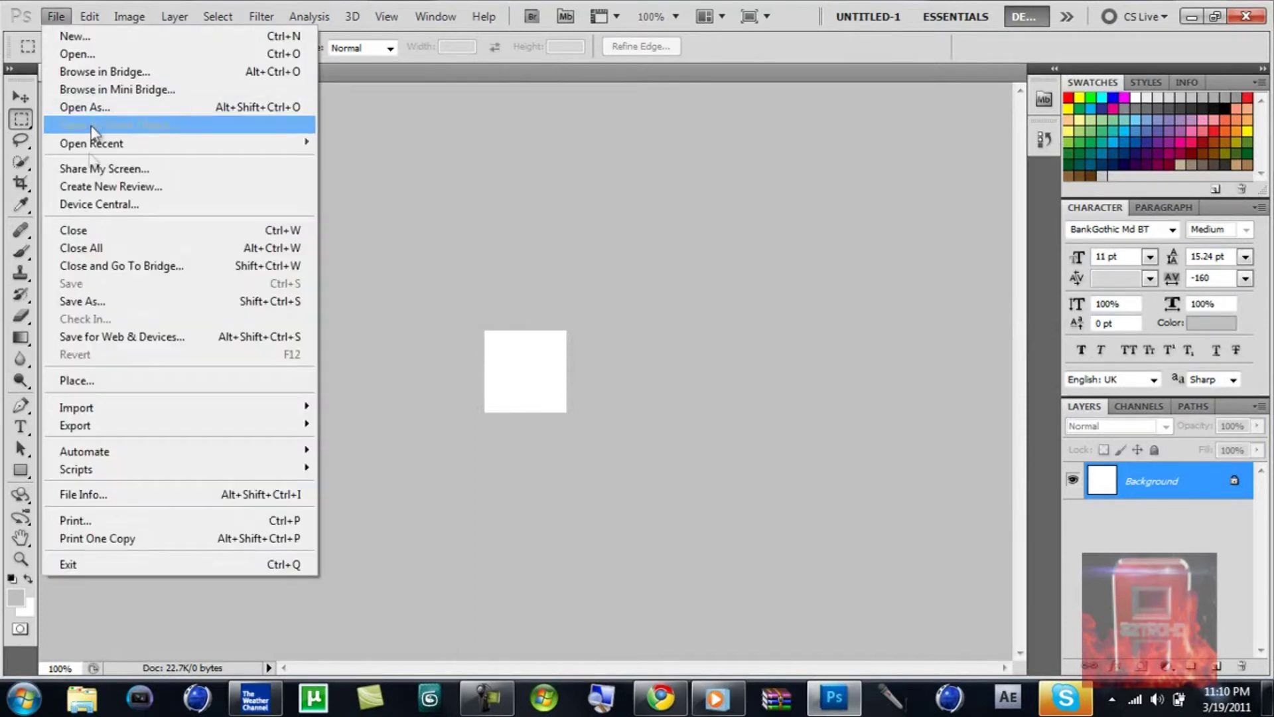
pyautogui.click(130, 302)
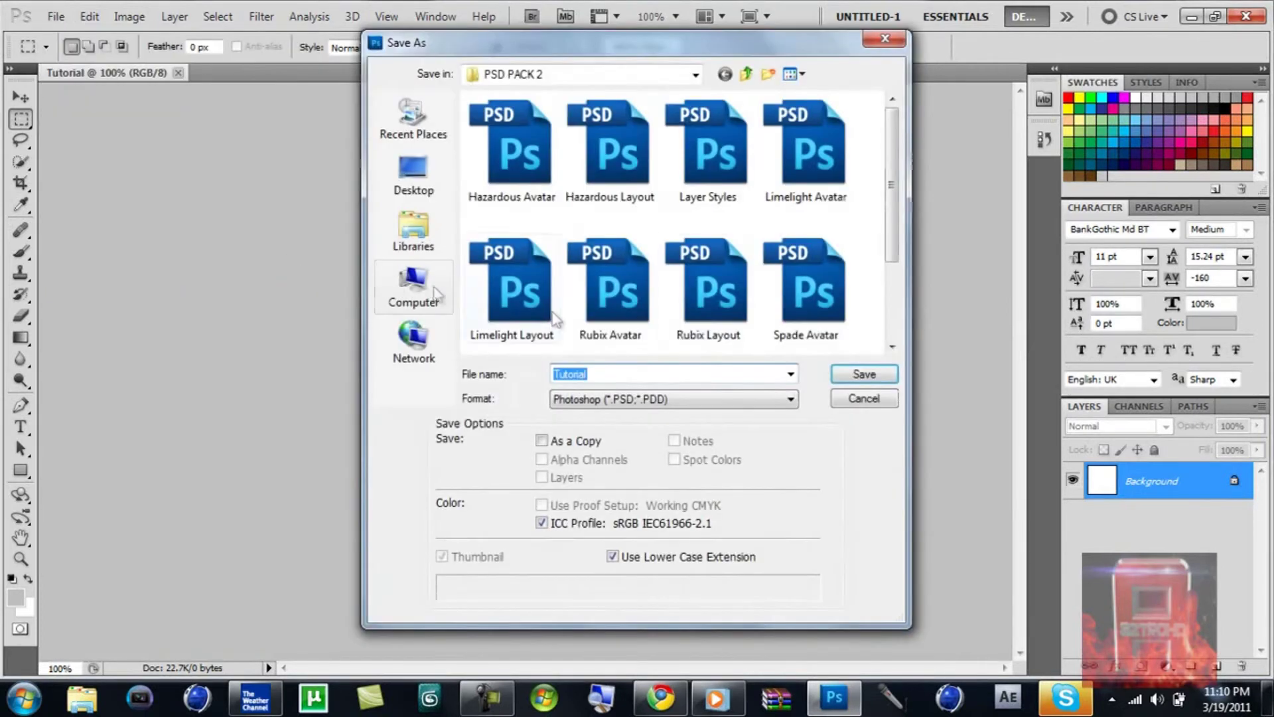
pyautogui.moveTo(894, 233)
pyautogui.mouseDown()
pyautogui.moveTo(894, 281)
pyautogui.moveTo(894, 232)
pyautogui.mouseUp()
pyautogui.click(847, 397)
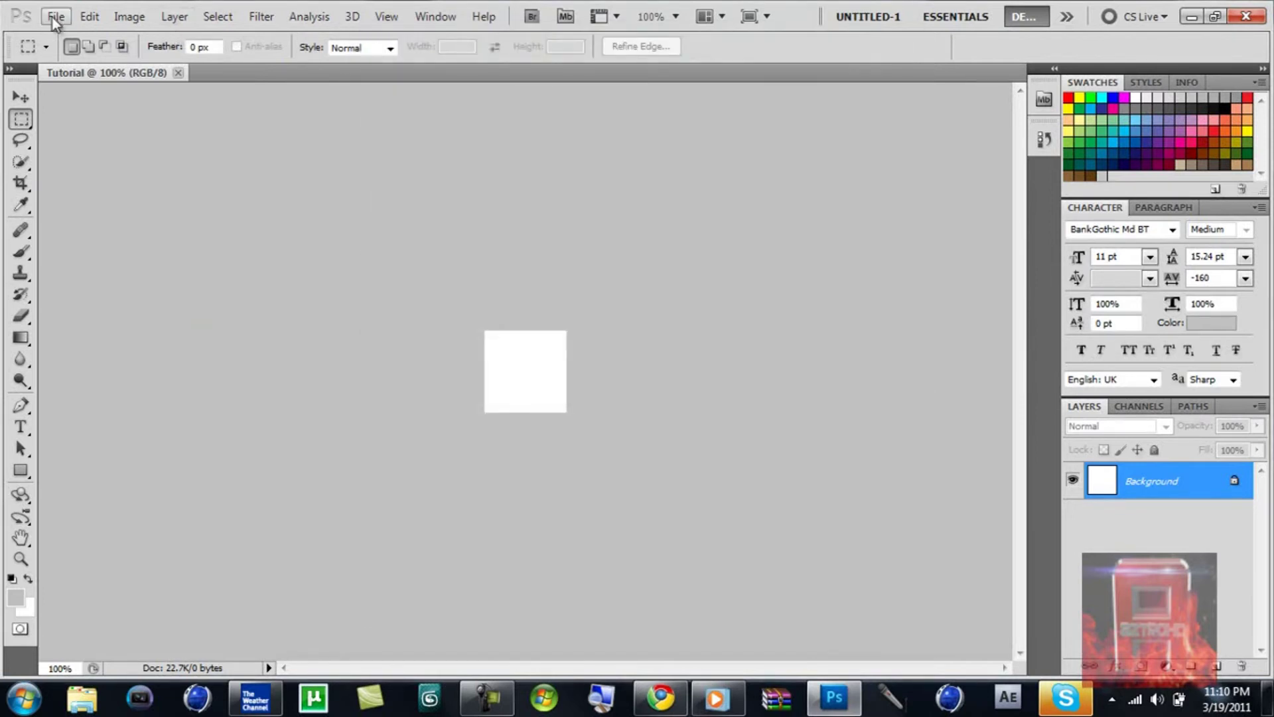
pyautogui.click(56, 16)
# Open logo3 from PSD Packs - By Stratzeh > PSD PACK 1 in Photoshop
pyautogui.click(70, 49)
pyautogui.scroll(-2, 662, 282)
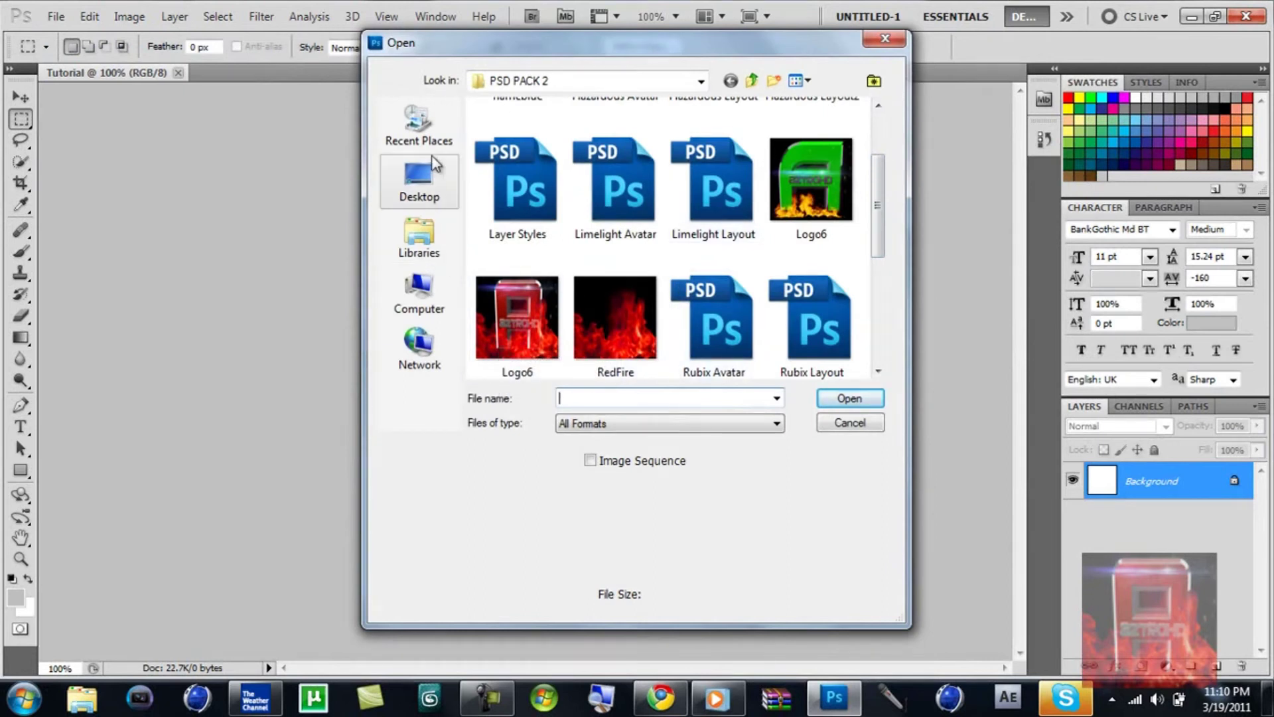
pyautogui.click(700, 82)
pyautogui.click(697, 88)
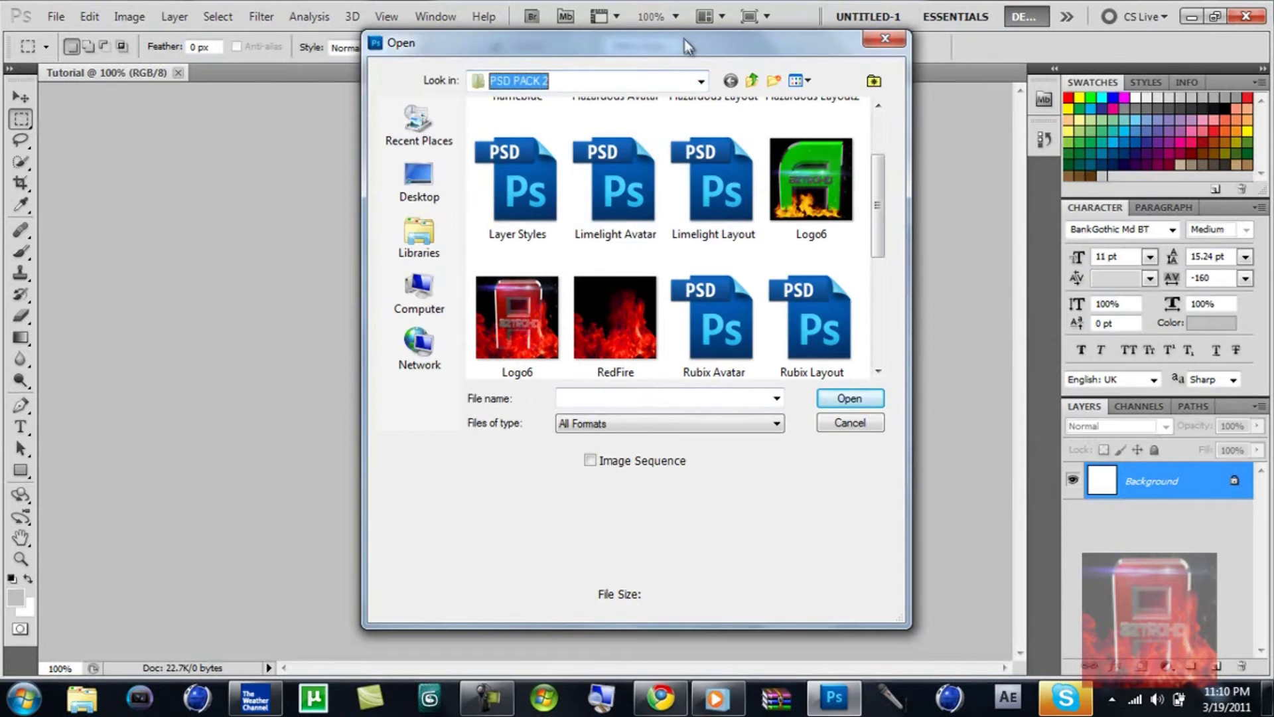
pyautogui.click(700, 85)
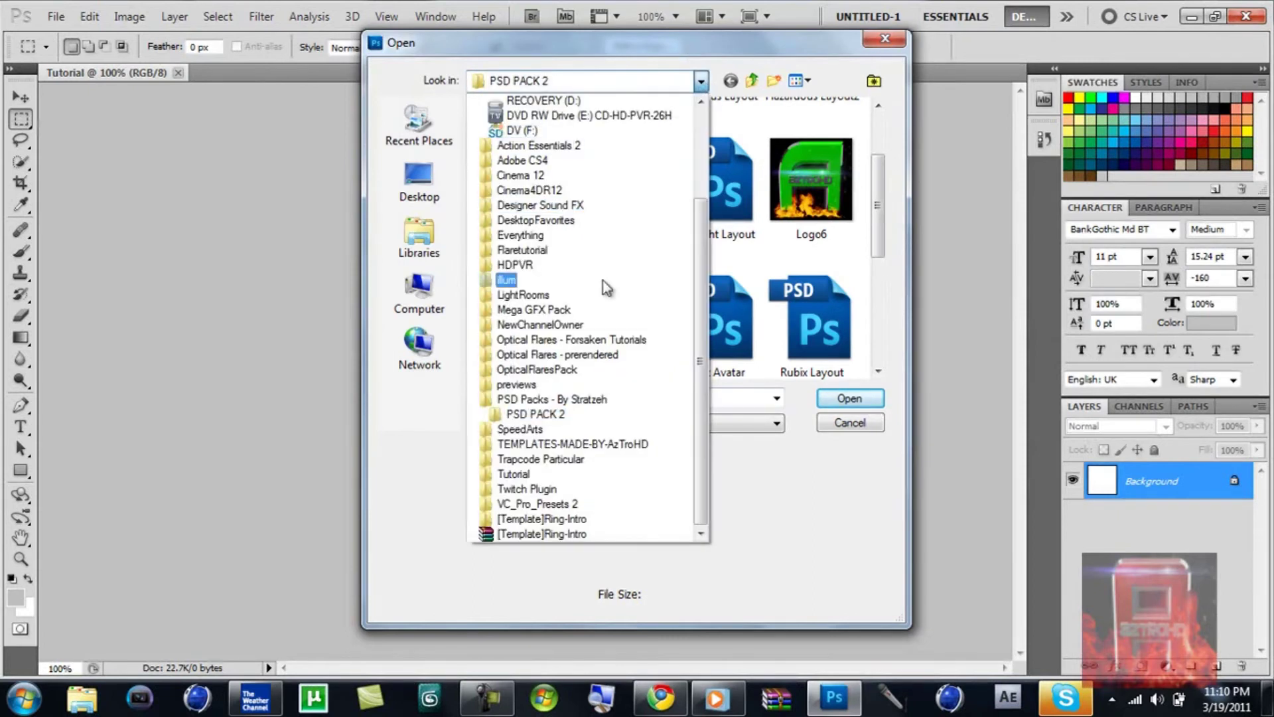
pyautogui.click(586, 404)
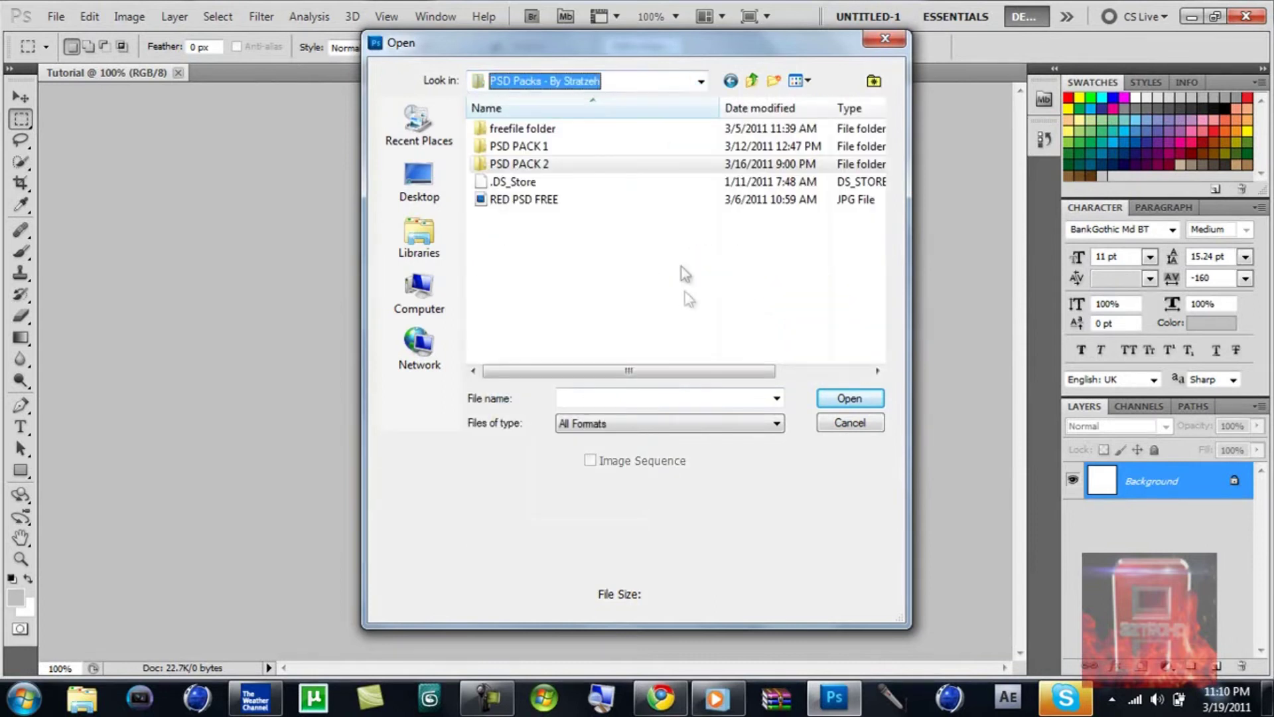
pyautogui.doubleClick(611, 145)
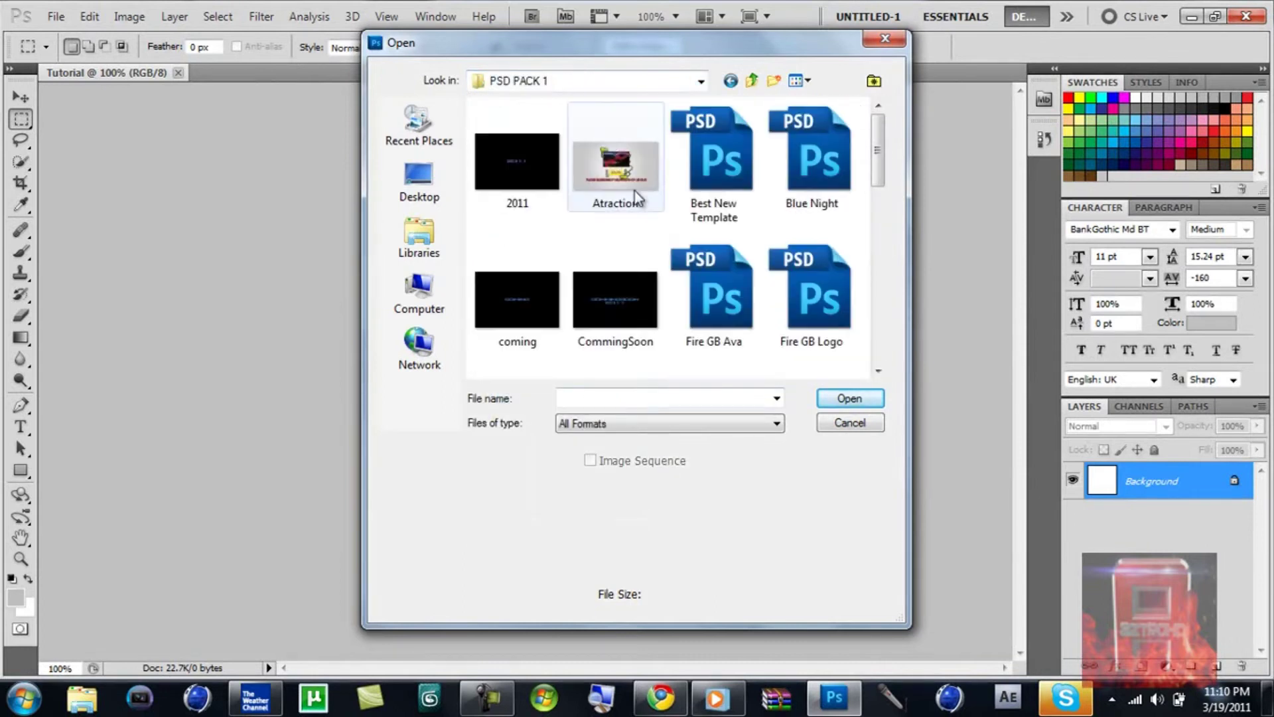
pyautogui.moveTo(878, 154); pyautogui.dragTo(877, 209)
pyautogui.click(656, 350)
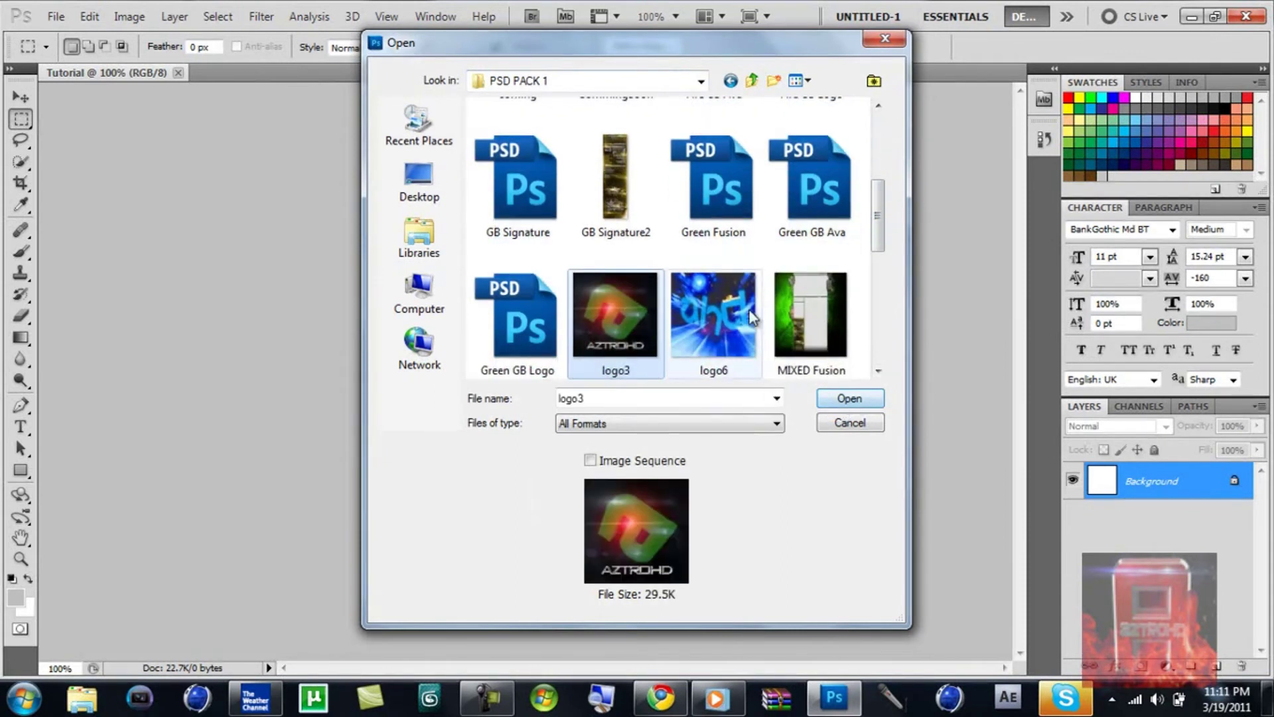
pyautogui.click(850, 400)
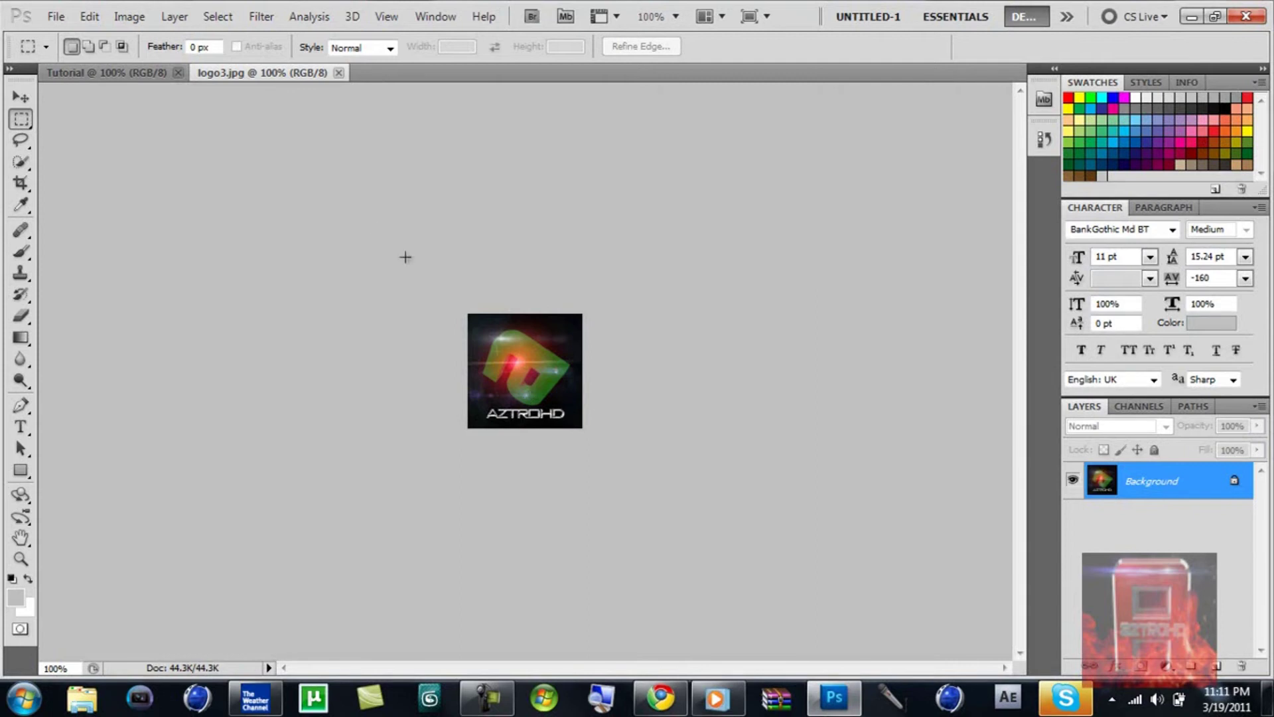
# Save the logo as logo3.png in PNG format, accepting PNG Options with no interlacing
pyautogui.click(48, 20)
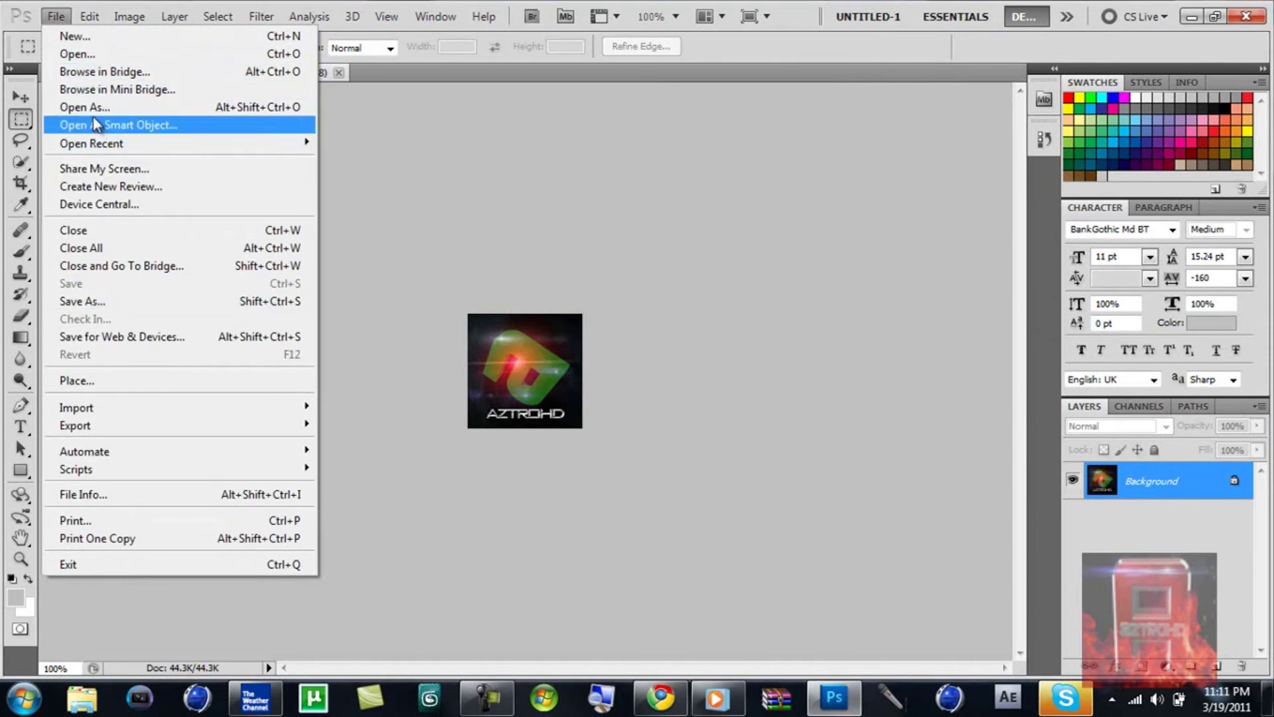
pyautogui.click(109, 296)
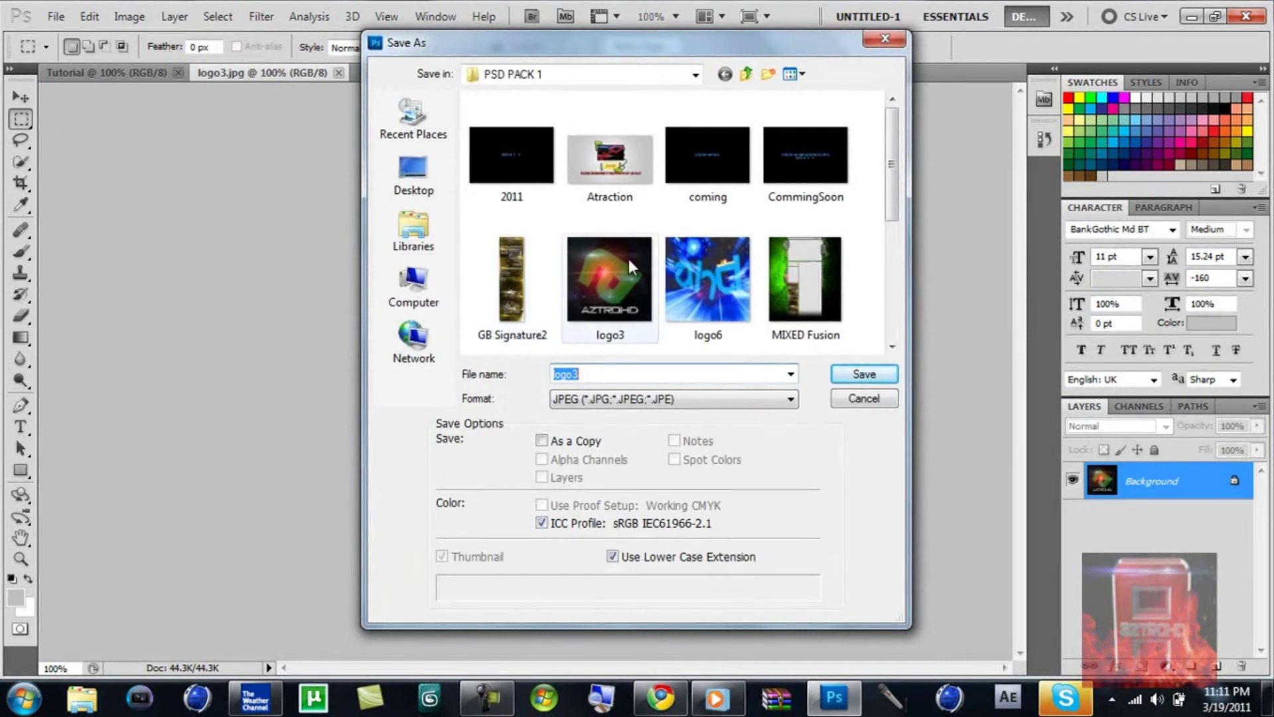
pyautogui.click(672, 400)
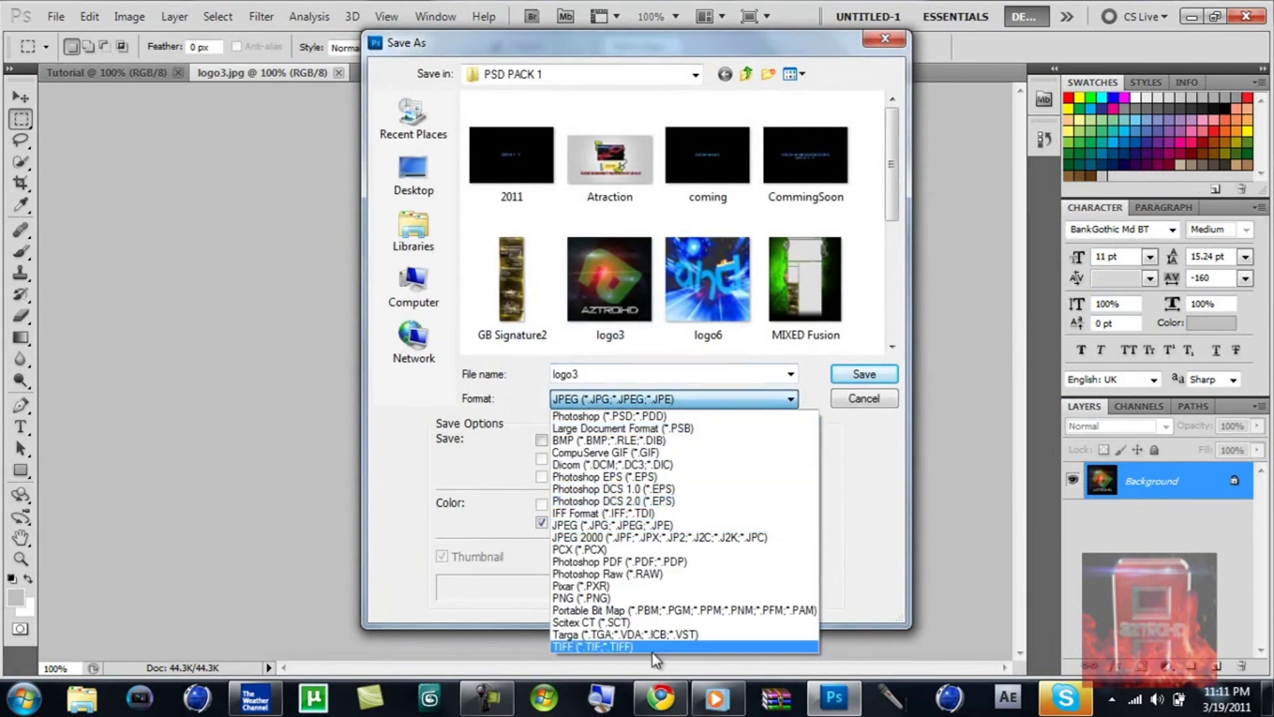
pyautogui.click(641, 587)
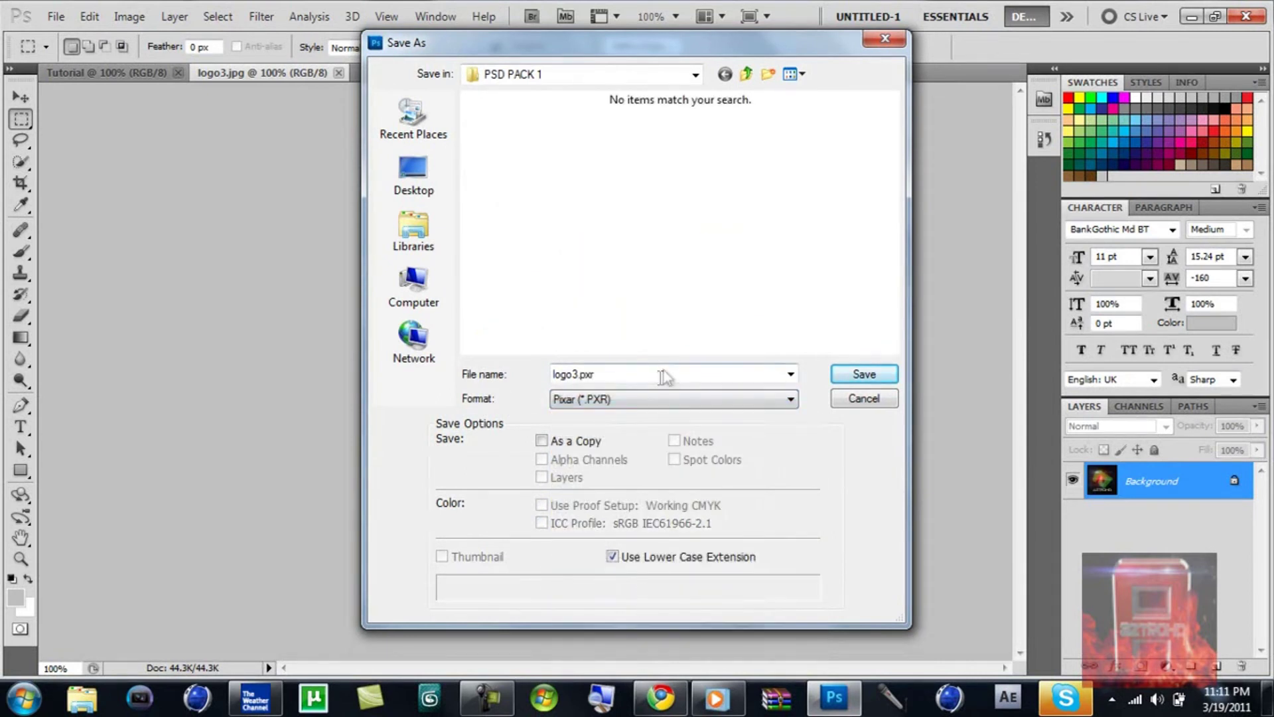
pyautogui.click(674, 408)
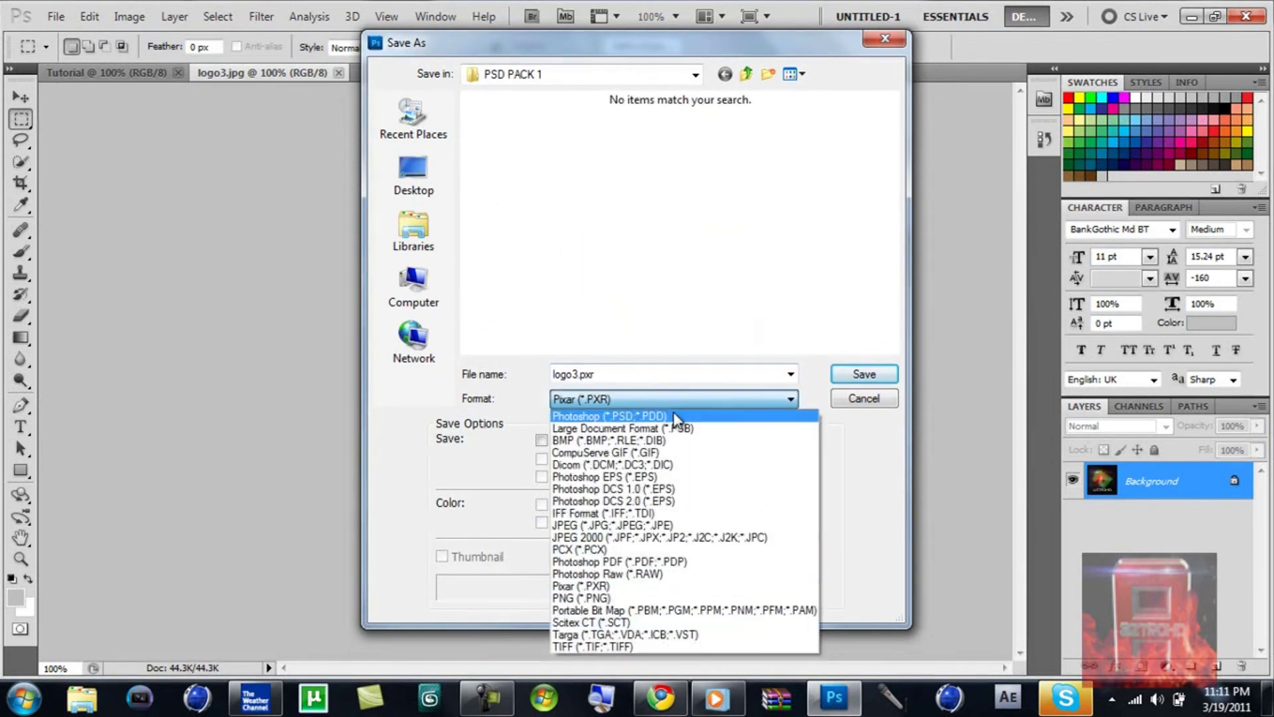
pyautogui.click(651, 601)
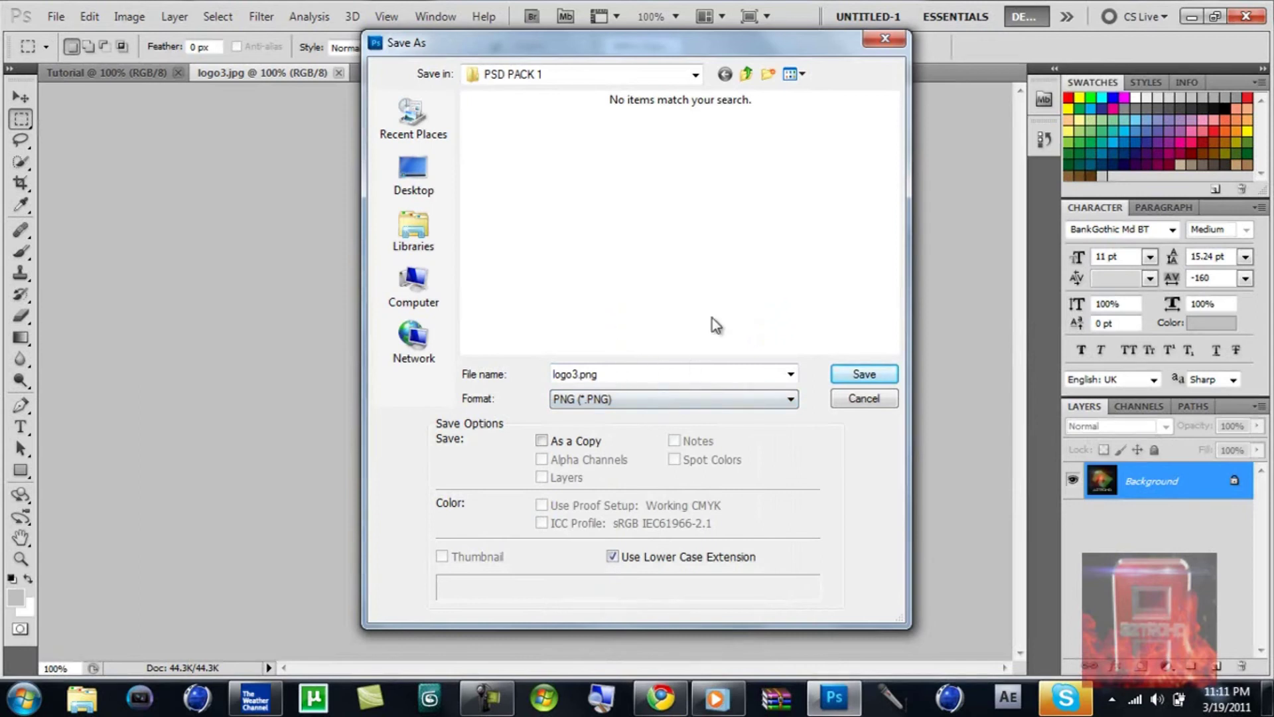
pyautogui.click(853, 374)
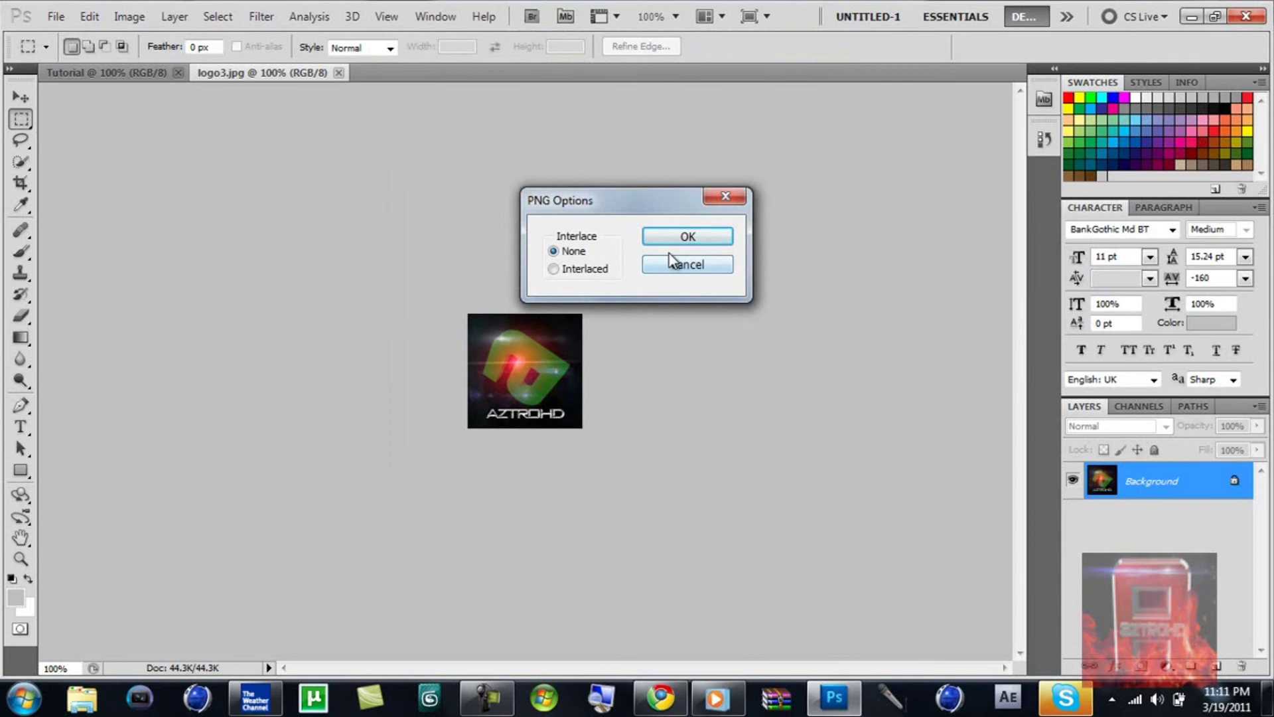
pyautogui.click(673, 239)
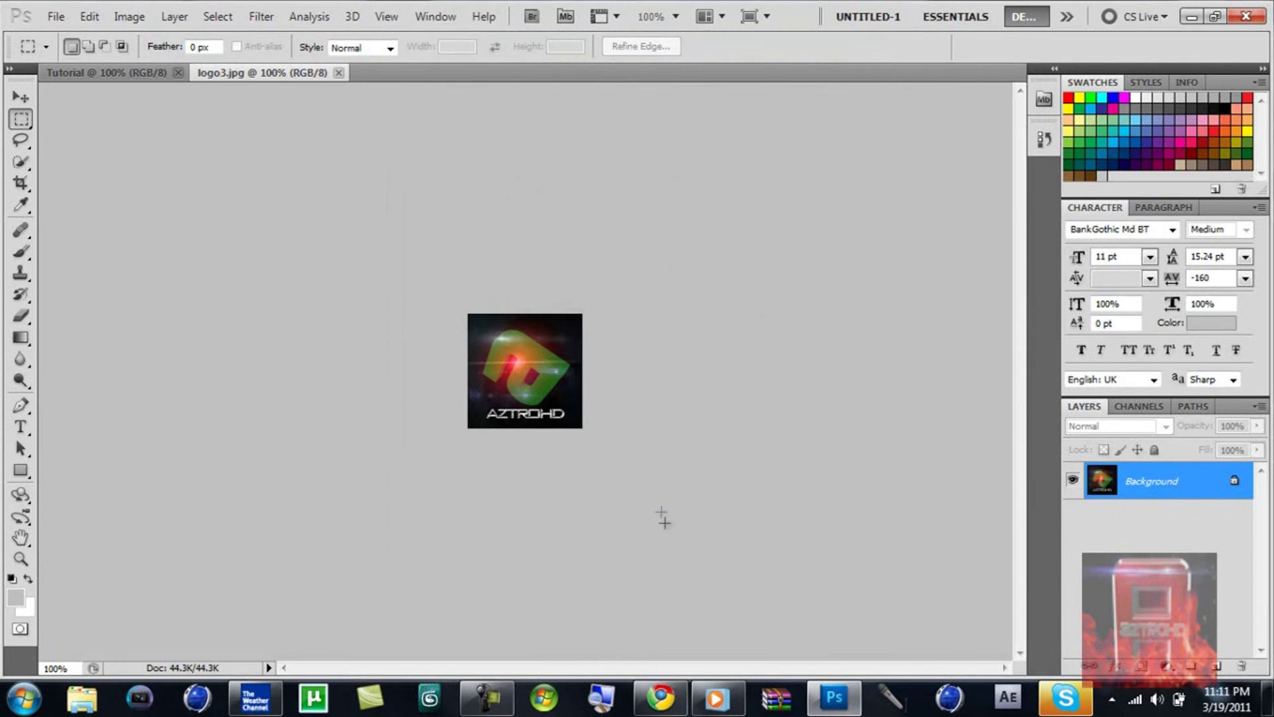
pyautogui.click(678, 708)
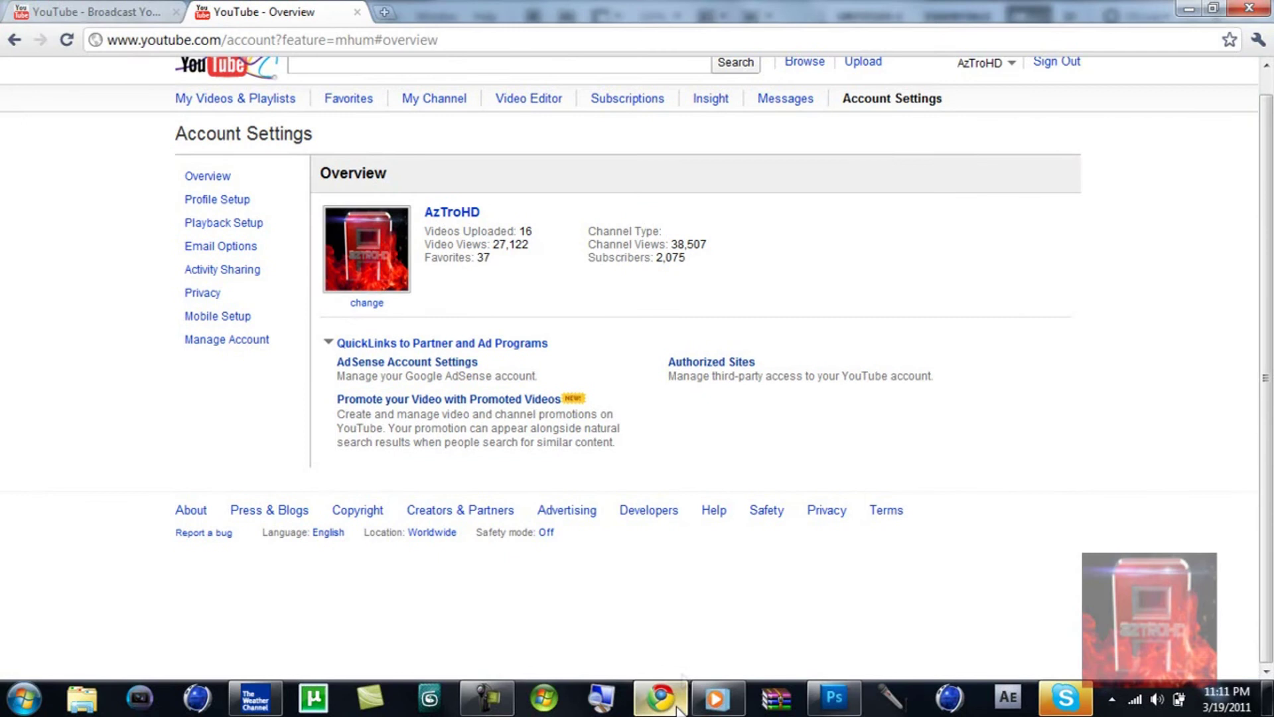
# Select the logo3 PNG file and upload it as the new channel picture
pyautogui.click(380, 306)
pyautogui.click(440, 406)
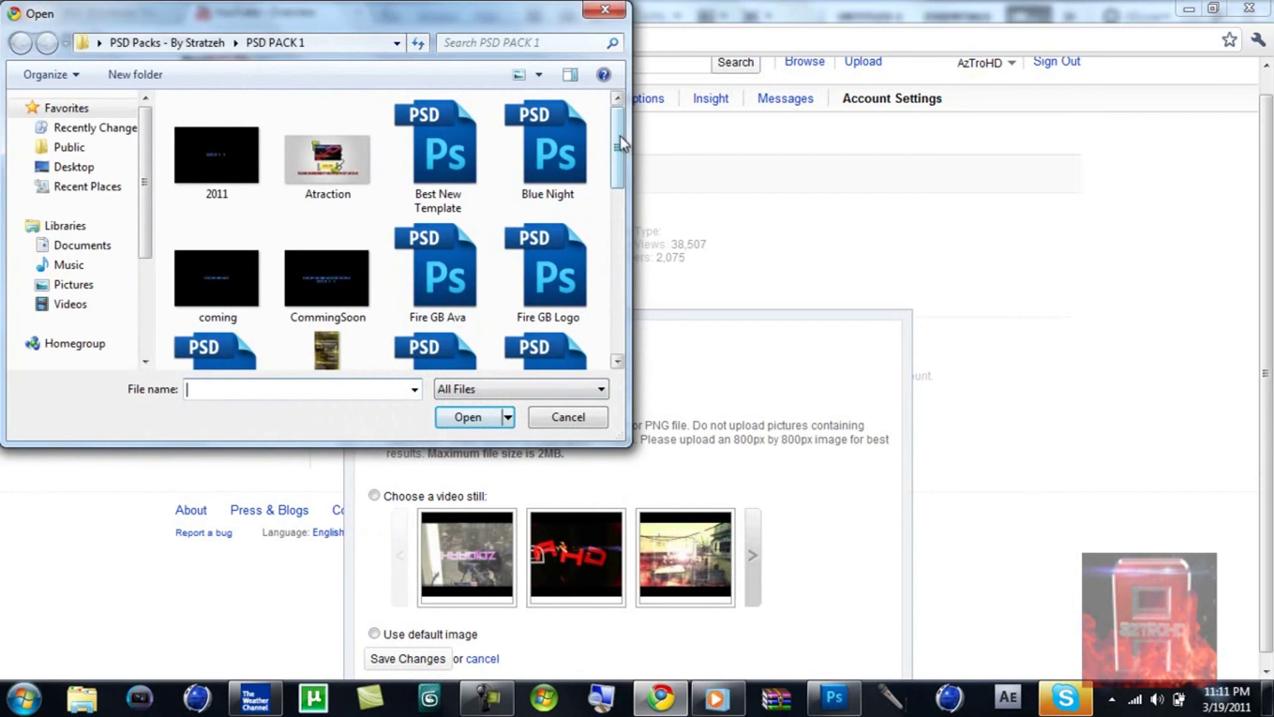
pyautogui.moveTo(618, 147); pyautogui.dragTo(618, 229)
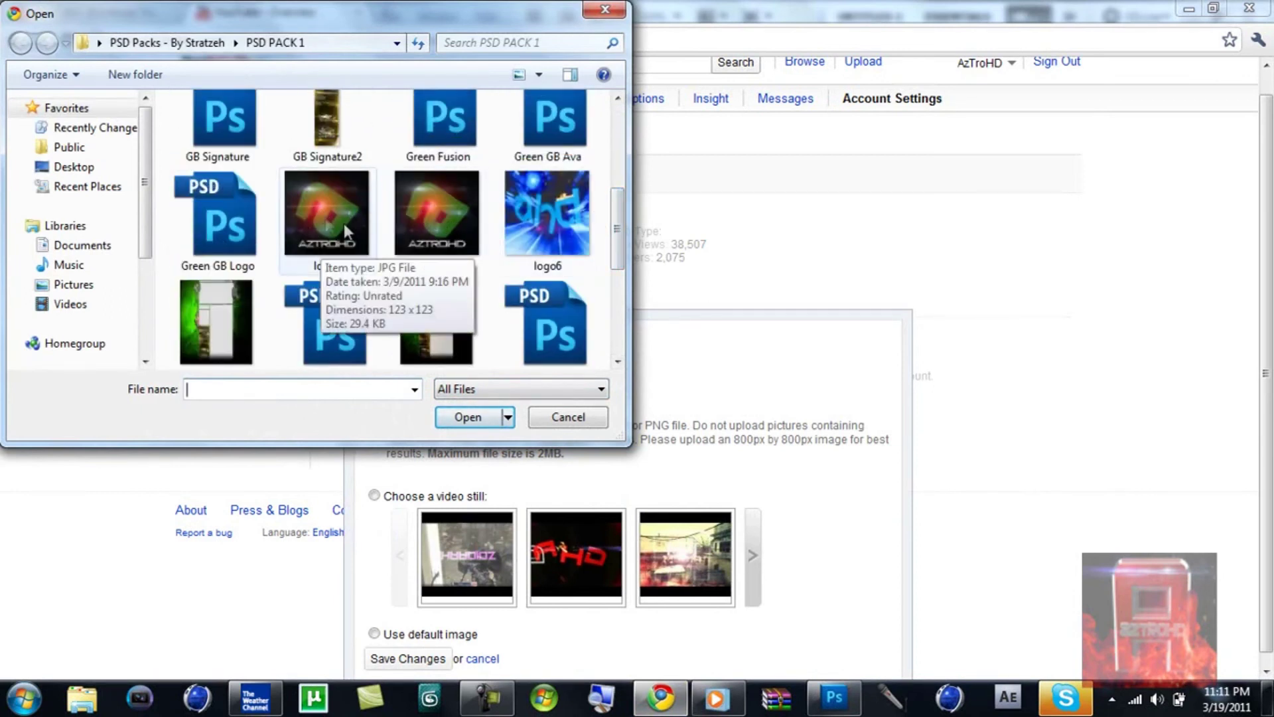
pyautogui.moveTo(449, 221)
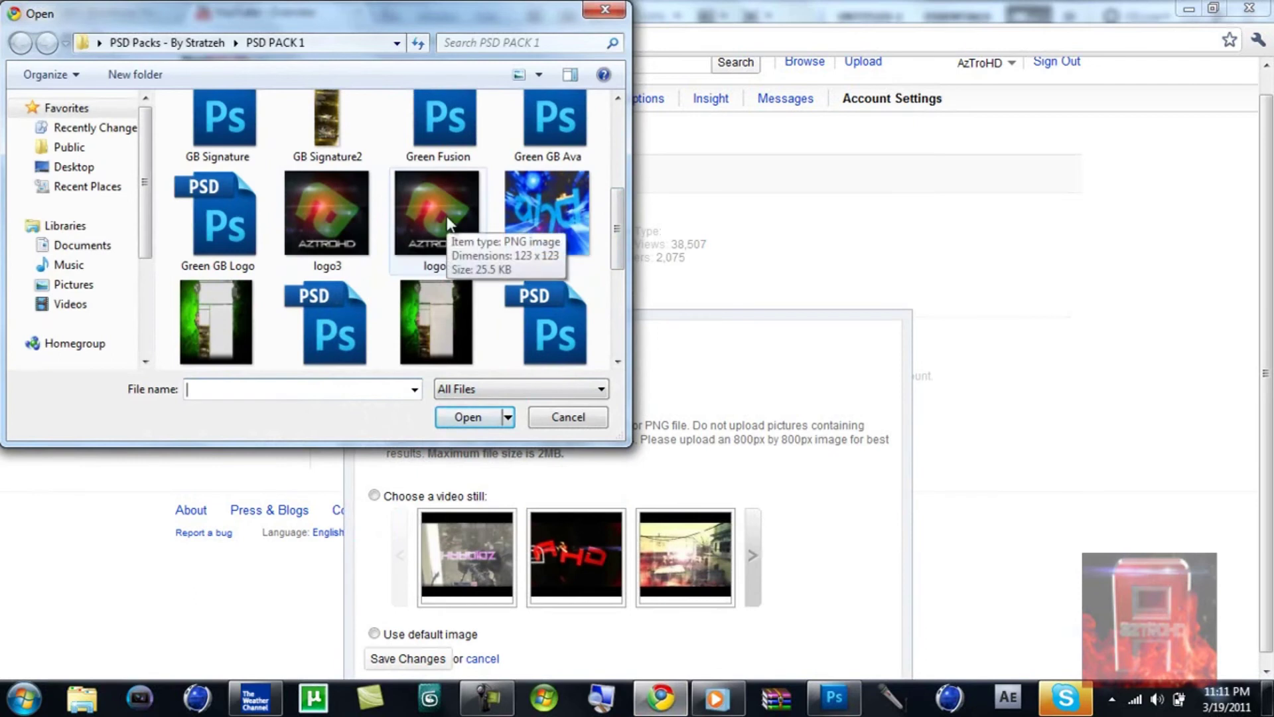
pyautogui.click(448, 201)
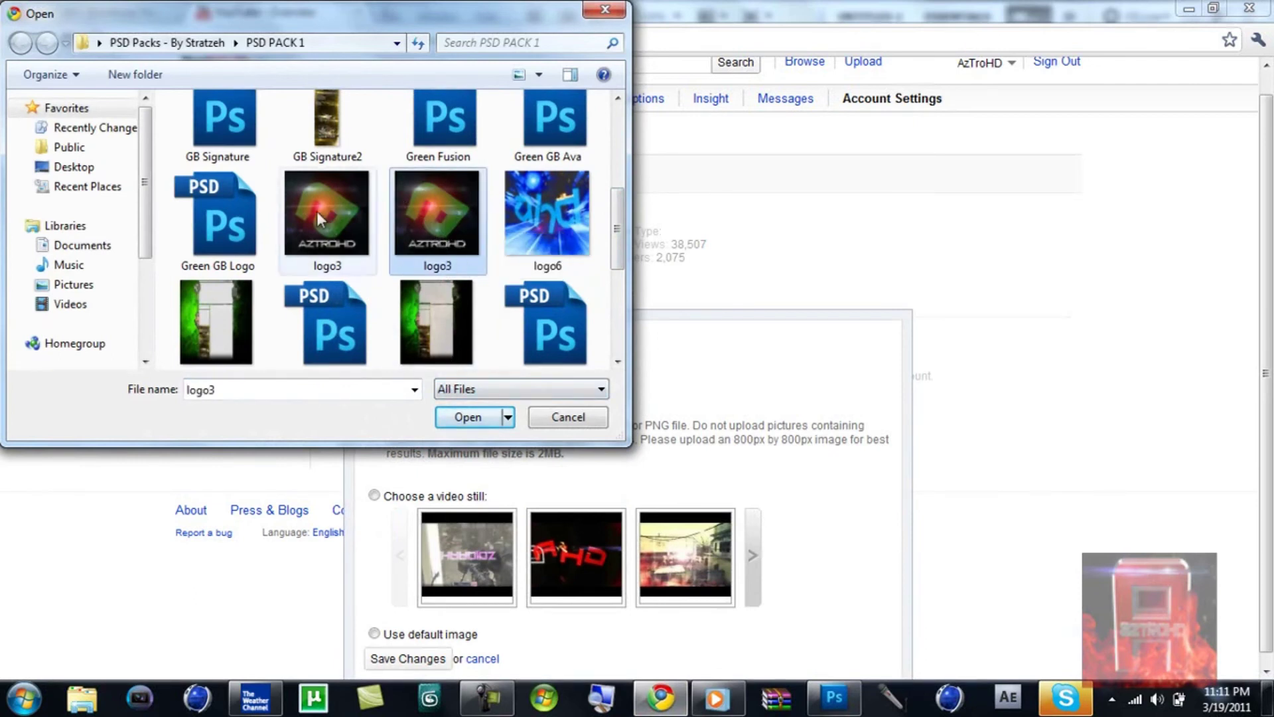
pyautogui.click(476, 419)
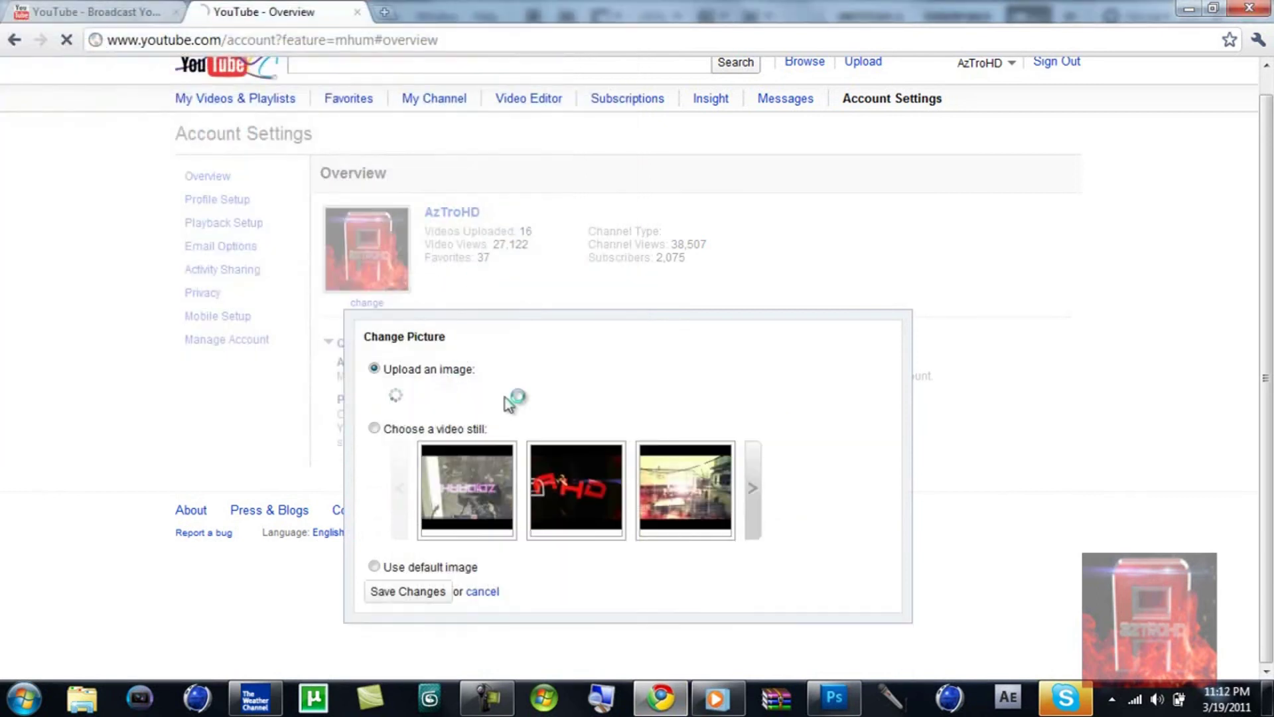